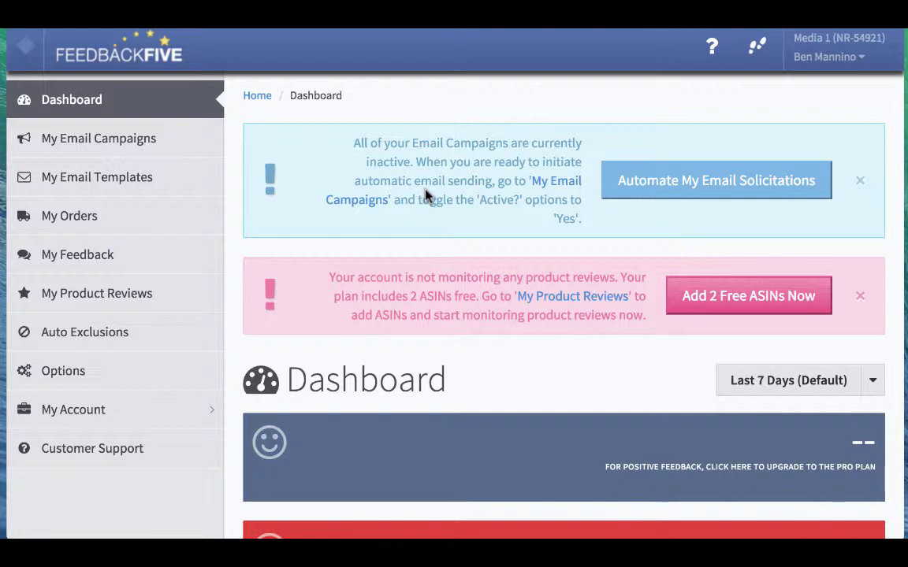
Step: Open My Email Campaigns and review the default First Seller Feedback, Second Seller Feedback and Product Review request campaigns
{"action": "left_click", "coordinate": [96, 144]}
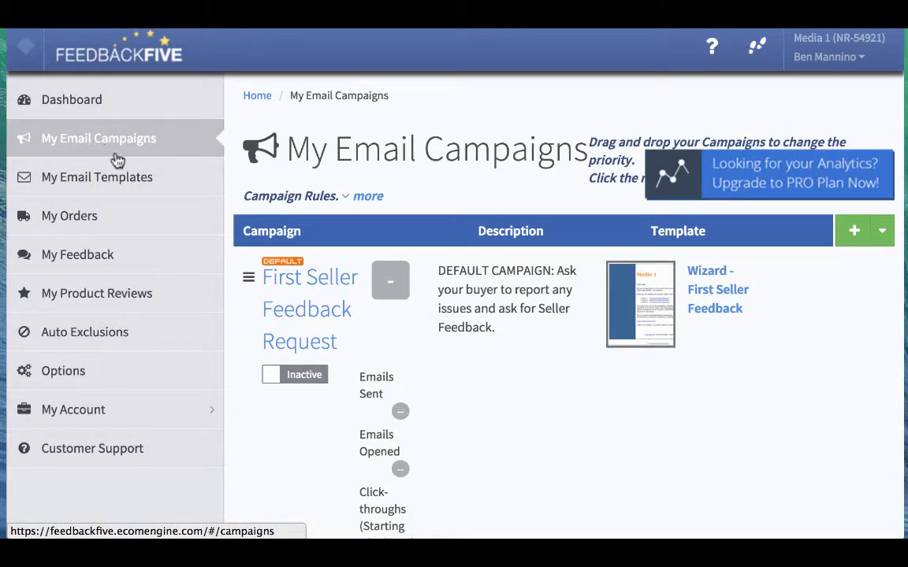
{"action": "scroll", "coordinate": [532, 438], "scroll_direction": "down", "scroll_amount": 2}
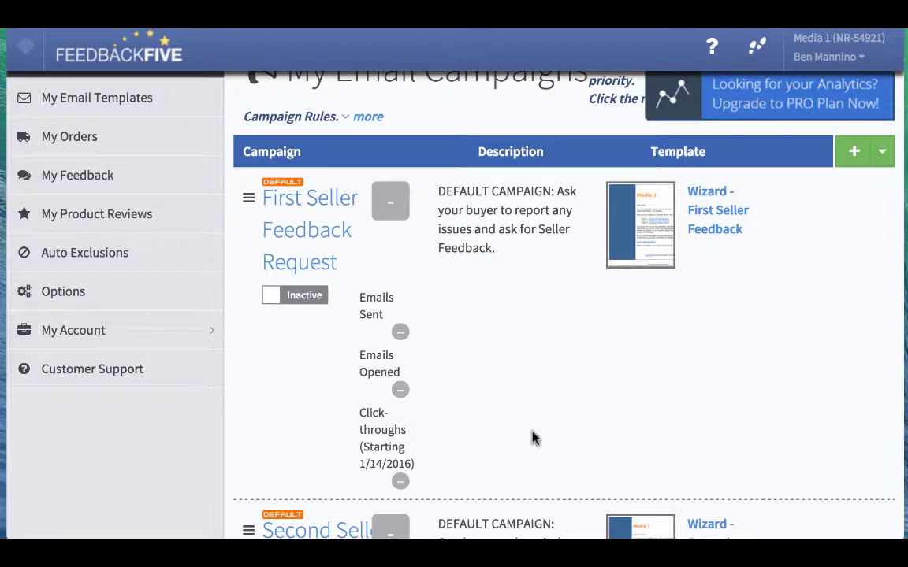
{"action": "scroll", "coordinate": [532, 438], "scroll_direction": "down", "scroll_amount": 1}
{"action": "scroll", "coordinate": [532, 438], "scroll_direction": "down", "scroll_amount": 4}
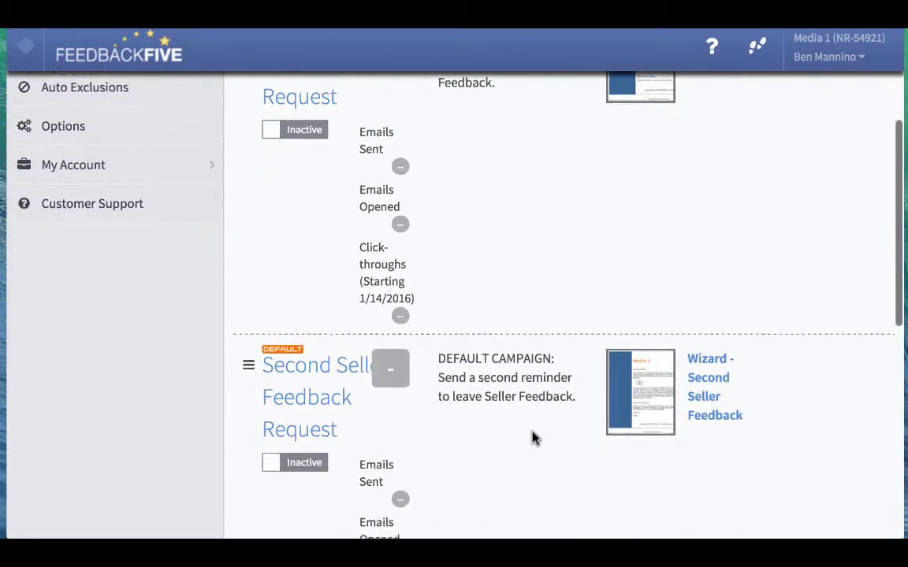
{"action": "scroll", "coordinate": [532, 438], "scroll_direction": "up", "scroll_amount": 5}
{"action": "scroll", "coordinate": [532, 438], "scroll_direction": "down", "scroll_amount": 4}
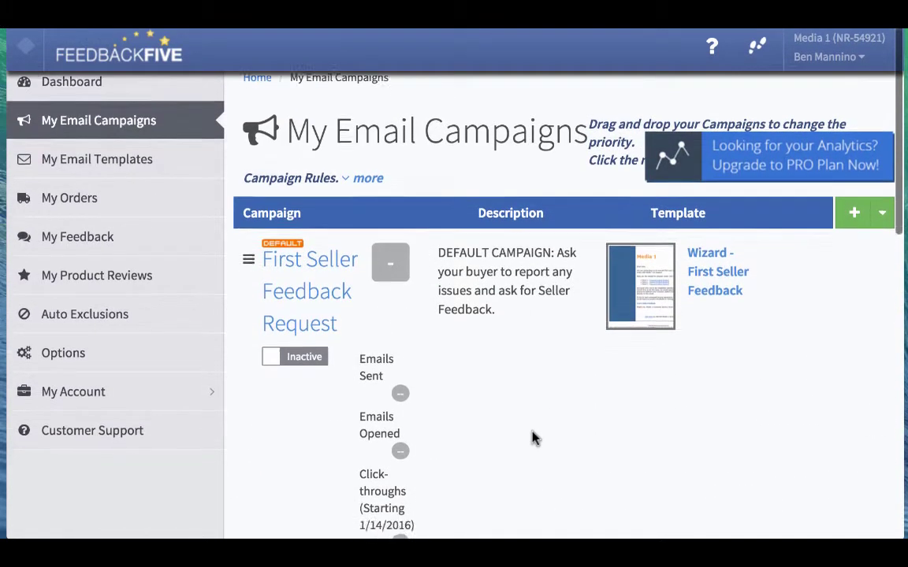
{"action": "scroll", "coordinate": [532, 439], "scroll_direction": "down", "scroll_amount": 9}
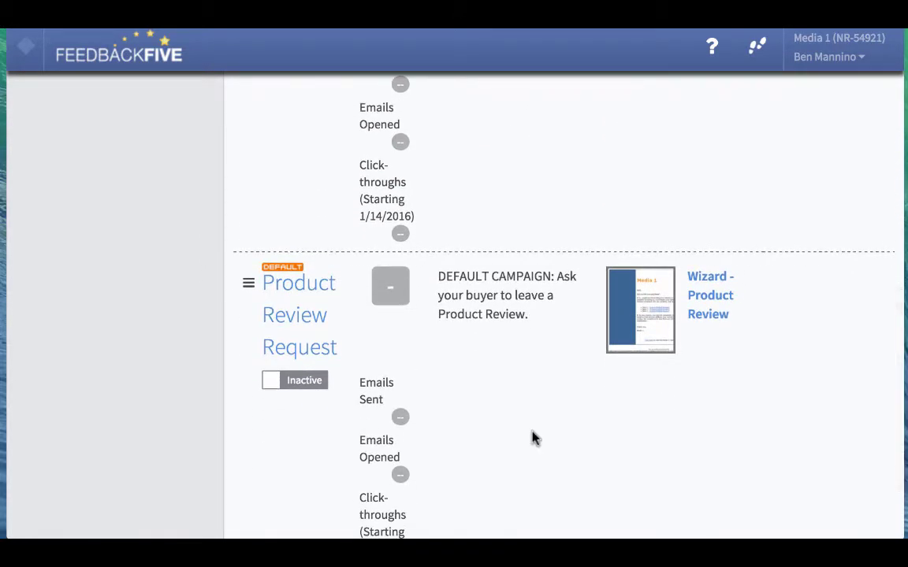
{"action": "scroll", "coordinate": [533, 438], "scroll_direction": "down", "scroll_amount": 3}
{"action": "scroll", "coordinate": [533, 438], "scroll_direction": "up", "scroll_amount": 10}
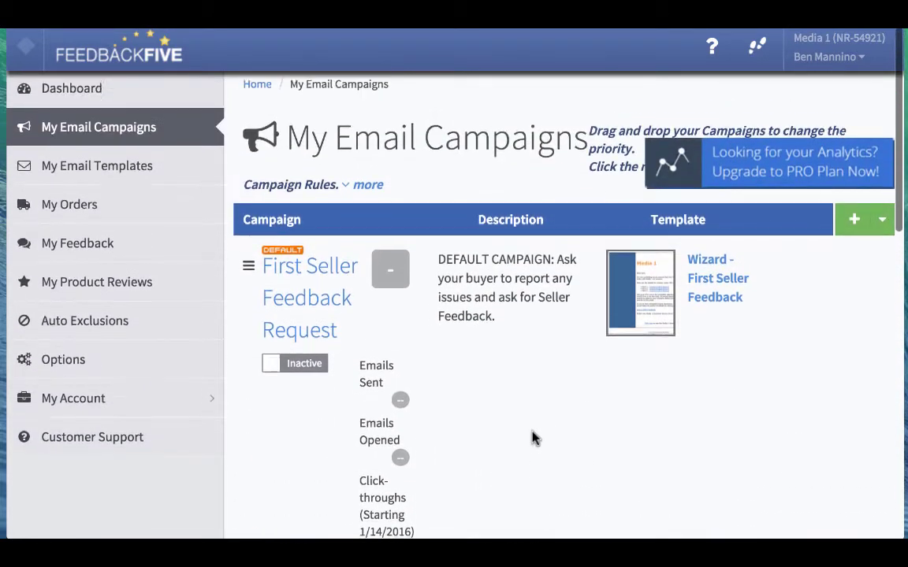
{"action": "scroll", "coordinate": [532, 436], "scroll_direction": "down", "scroll_amount": 5}
{"action": "scroll", "coordinate": [532, 433], "scroll_direction": "down", "scroll_amount": 3}
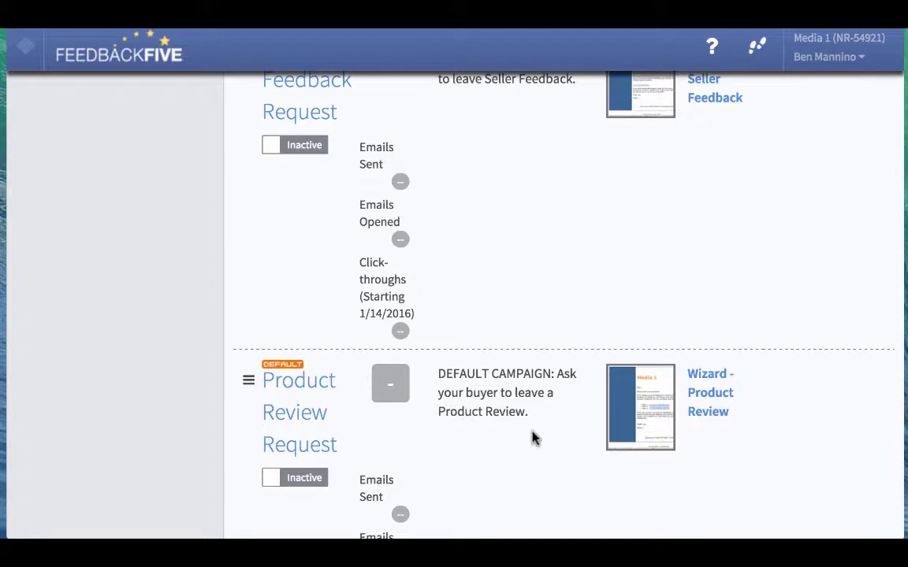
{"action": "scroll", "coordinate": [532, 438], "scroll_direction": "down", "scroll_amount": 4}
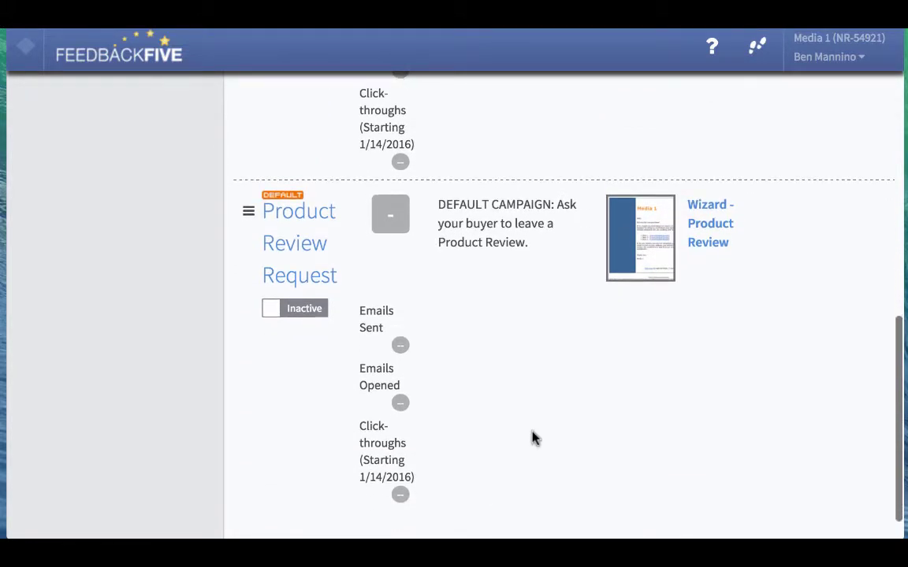
{"action": "scroll", "coordinate": [532, 438], "scroll_direction": "up", "scroll_amount": 5}
{"action": "scroll", "coordinate": [533, 438], "scroll_direction": "up", "scroll_amount": 2}
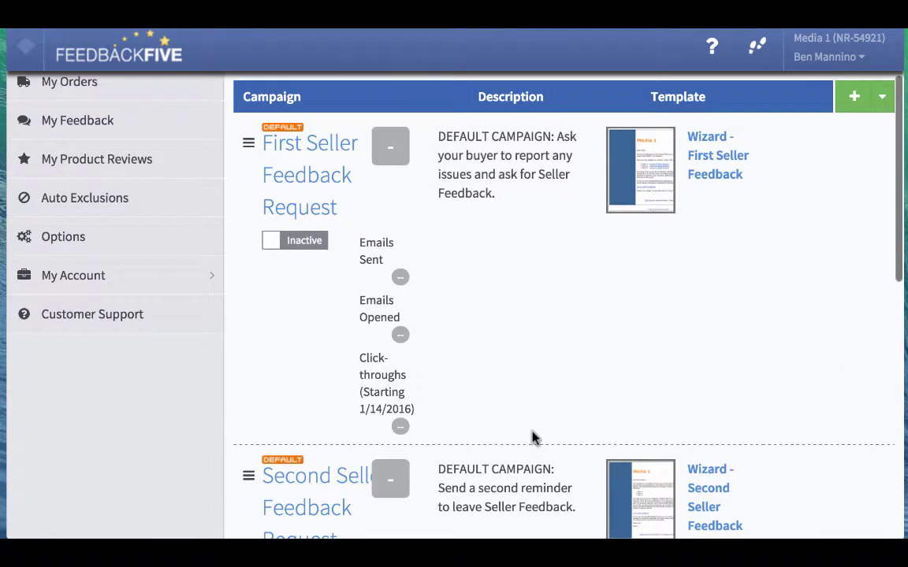
Step: Open the Wizard - First Seller Feedback template and review its contents from the logo settings down to the footer
{"action": "left_click", "coordinate": [710, 177]}
{"action": "scroll", "coordinate": [665, 282], "scroll_direction": "down", "scroll_amount": 4}
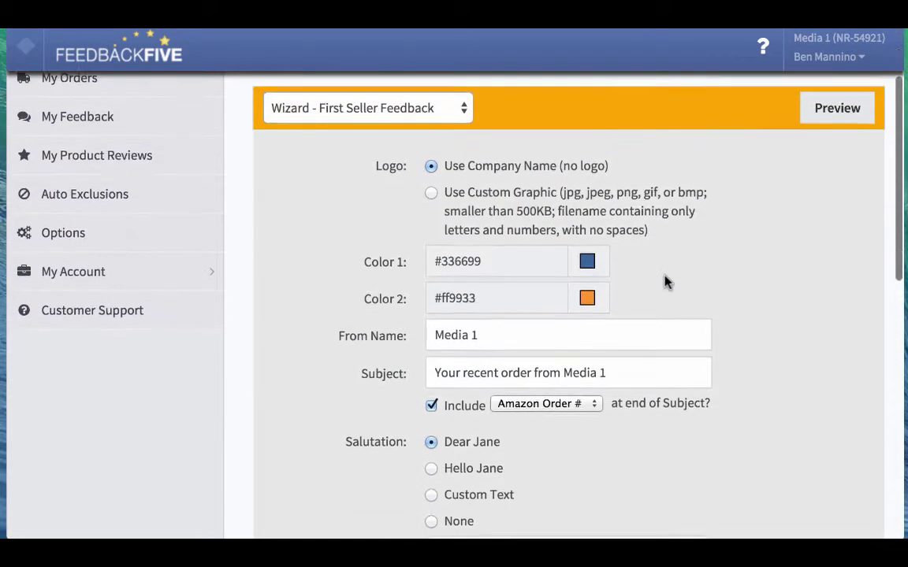
{"action": "scroll", "coordinate": [664, 281], "scroll_direction": "down", "scroll_amount": 2}
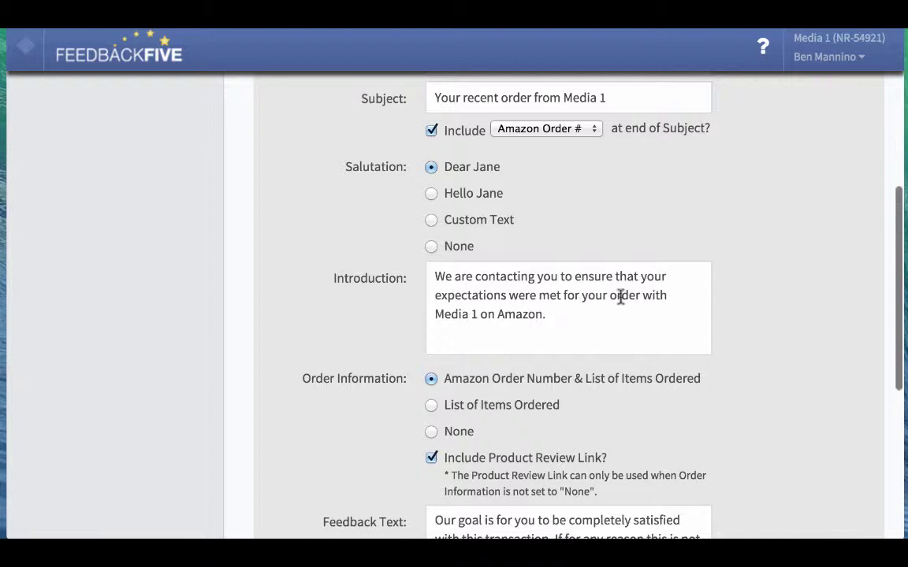
{"action": "scroll", "coordinate": [590, 327], "scroll_direction": "down", "scroll_amount": 1}
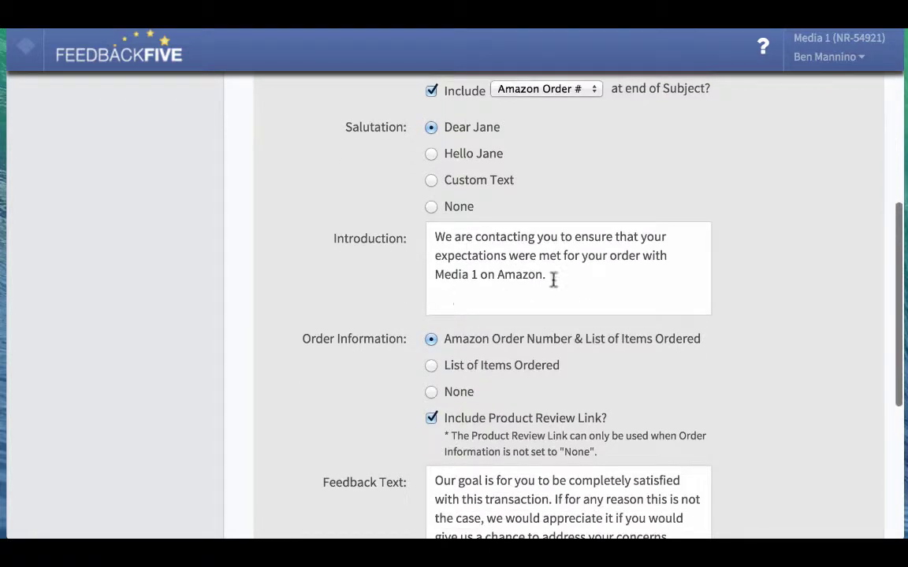
{"action": "scroll", "coordinate": [606, 283], "scroll_direction": "down", "scroll_amount": 3}
{"action": "scroll", "coordinate": [606, 282], "scroll_direction": "down", "scroll_amount": 3}
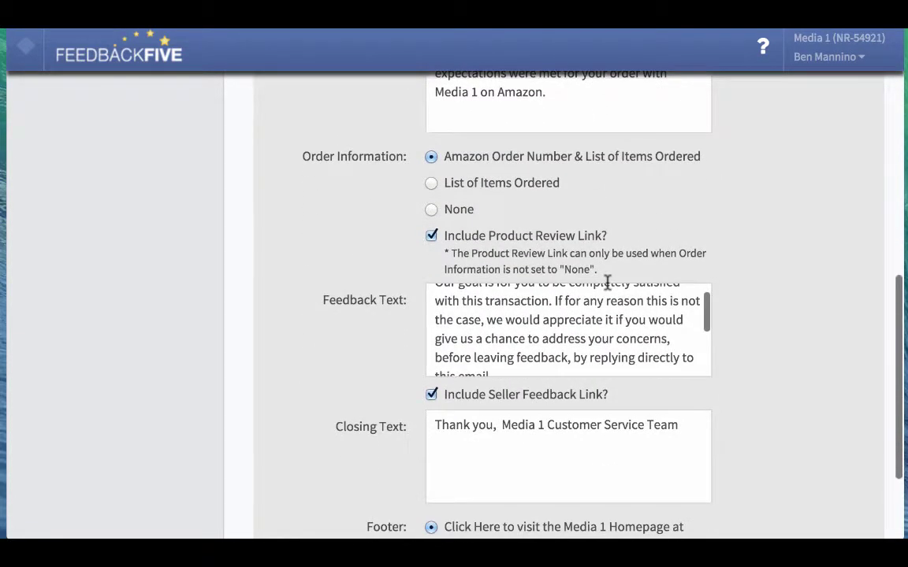
{"action": "scroll", "coordinate": [611, 333], "scroll_direction": "down", "scroll_amount": 1}
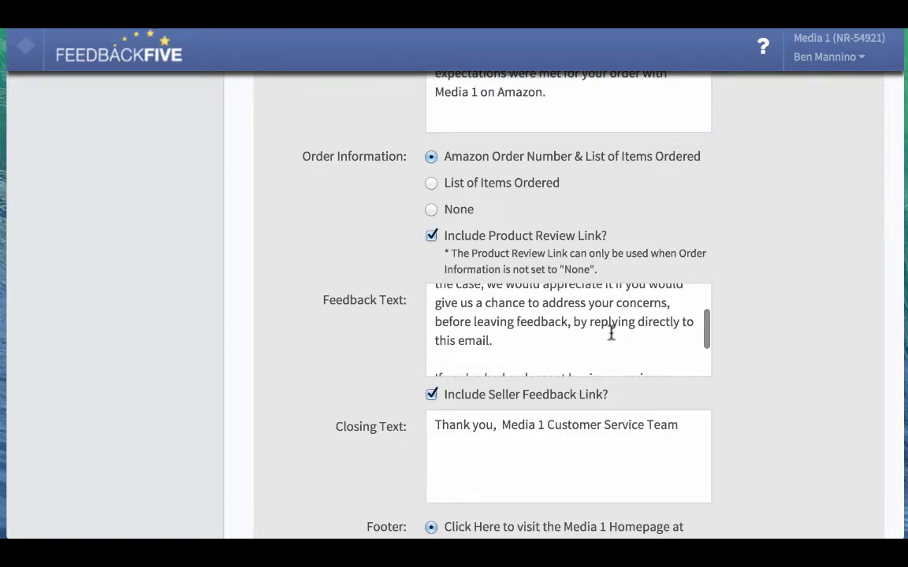
{"action": "scroll", "coordinate": [610, 331], "scroll_direction": "down", "scroll_amount": 1}
{"action": "scroll", "coordinate": [720, 420], "scroll_direction": "down", "scroll_amount": 4}
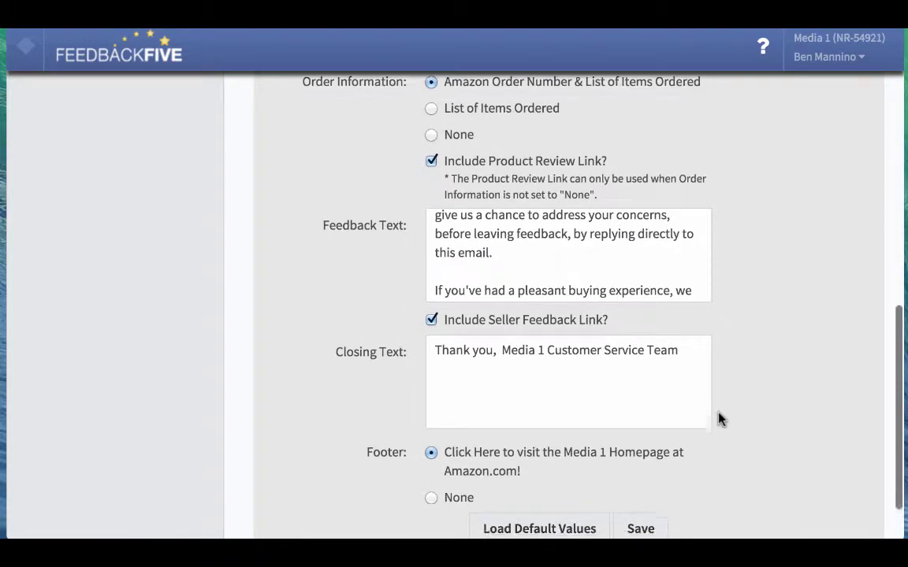
{"action": "scroll", "coordinate": [719, 420], "scroll_direction": "up", "scroll_amount": 10}
{"action": "scroll", "coordinate": [719, 420], "scroll_direction": "up", "scroll_amount": 5}
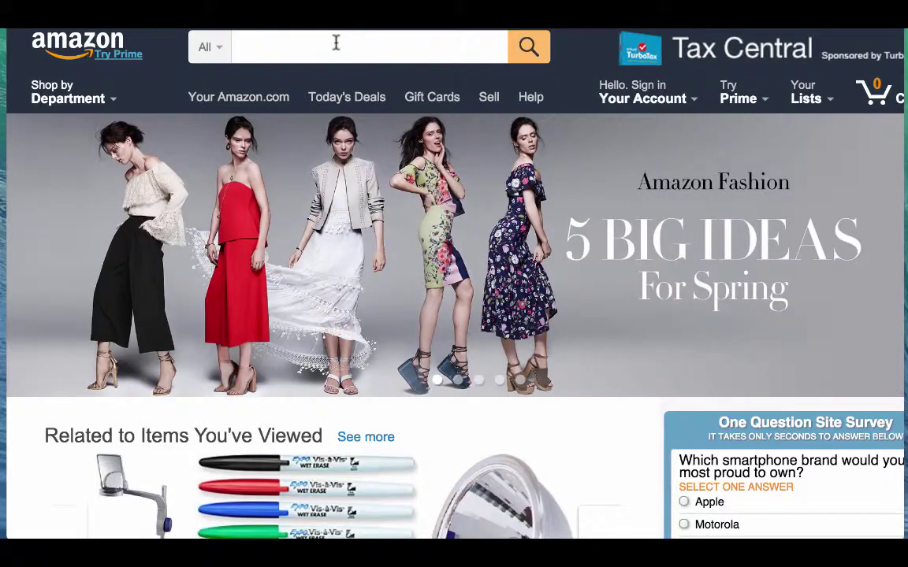
Step: Switch to the Amazon website and search all departments for cheerios
{"action": "left_click", "coordinate": [336, 42]}
{"action": "type", "text": "c"}
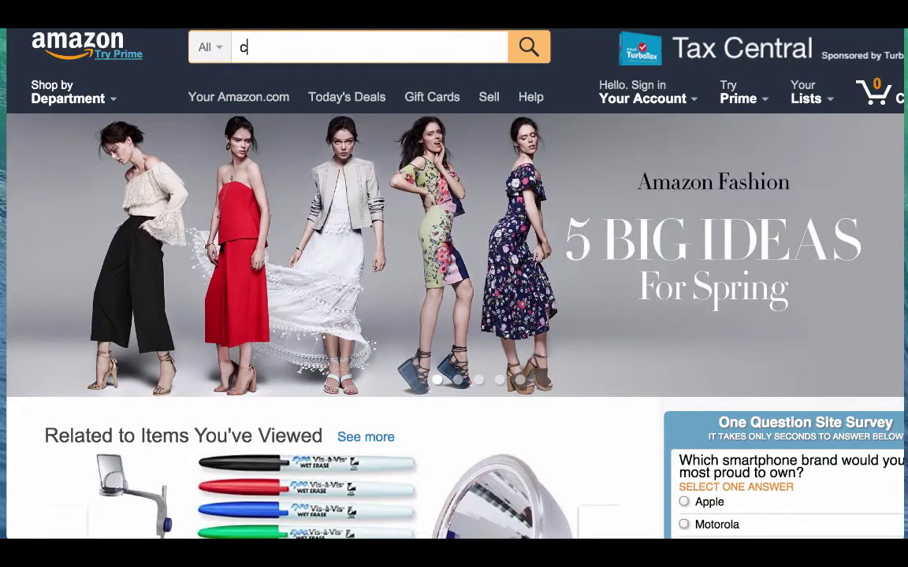
{"action": "type", "text": "heerios"}
{"action": "key", "text": "Return"}
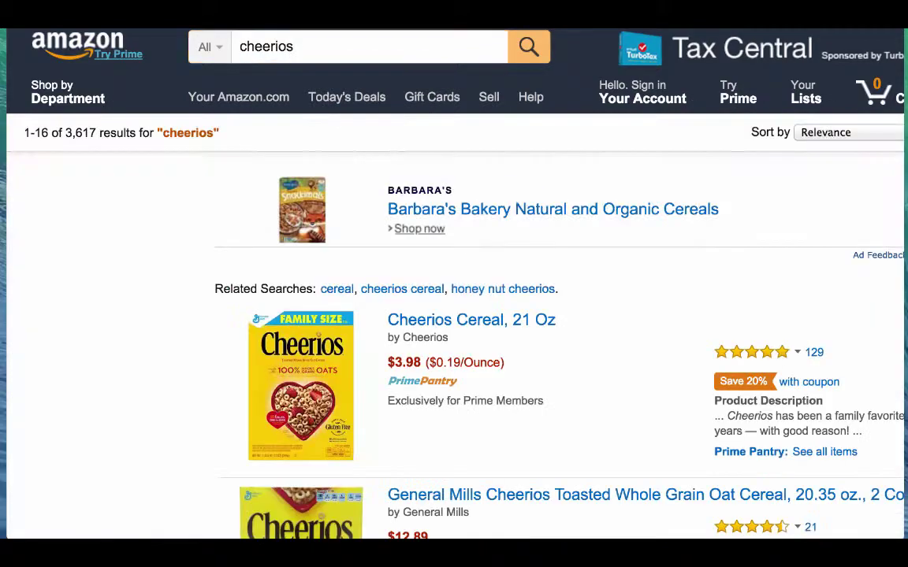
Step: Open the Cheerios Cereal, 21 Oz listing and check who ships and sells the item
{"action": "left_click", "coordinate": [470, 323]}
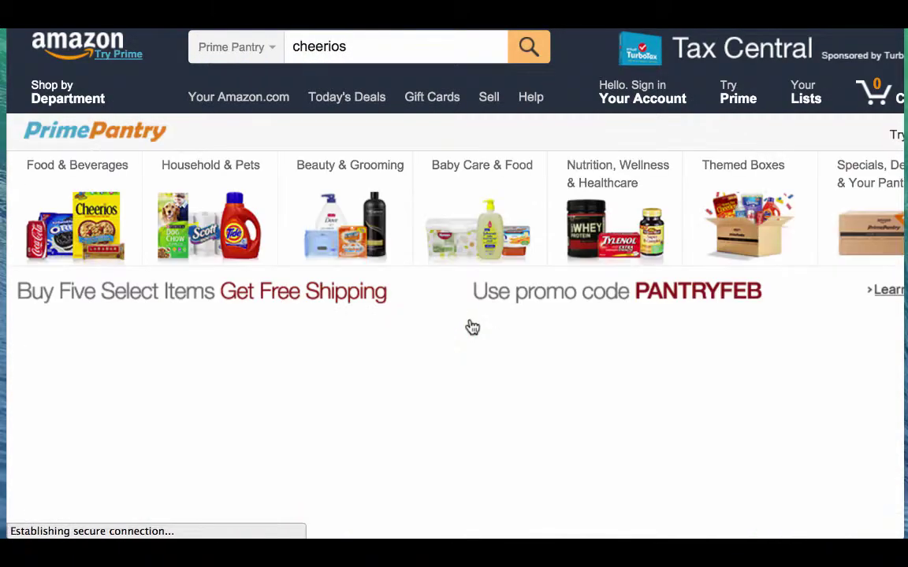
{"action": "scroll", "coordinate": [472, 327], "scroll_direction": "down", "scroll_amount": 3}
{"action": "scroll", "coordinate": [471, 327], "scroll_direction": "down", "scroll_amount": 1}
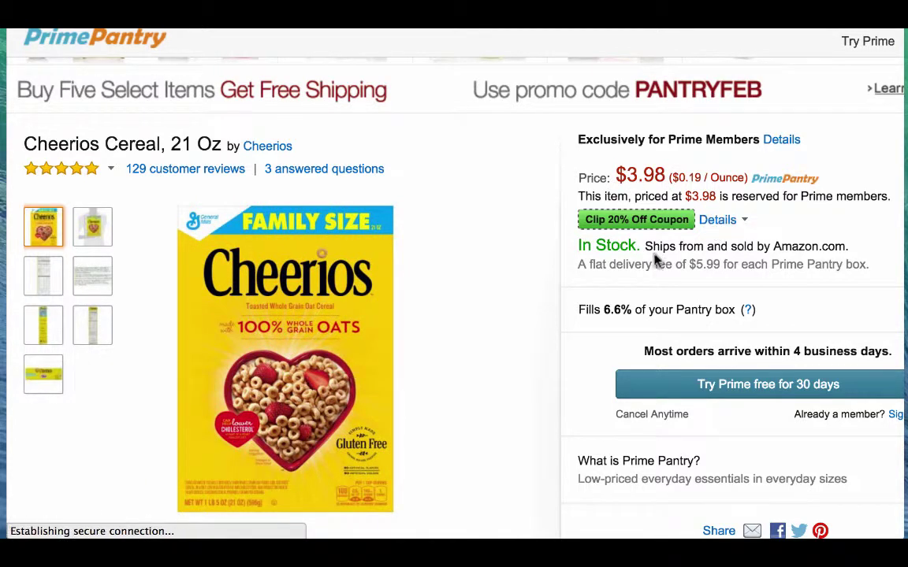
{"action": "mouse_move", "coordinate": [775, 247]}
{"action": "left_mouse_down"}
{"action": "mouse_move", "coordinate": [843, 245]}
{"action": "mouse_move", "coordinate": [781, 244]}
{"action": "left_mouse_up"}
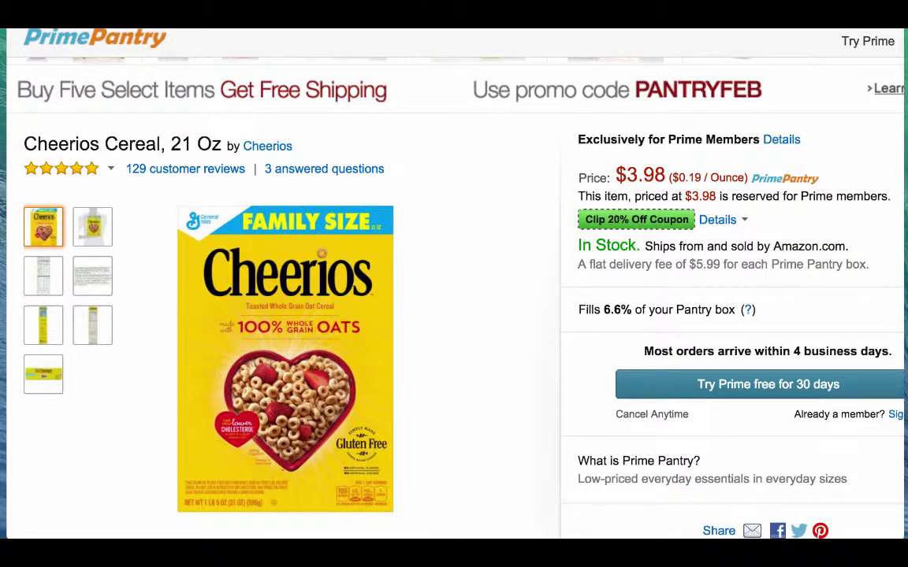
Step: Return to the search results, open the General Mills Cheerios 20.35 oz., 2 Count listing and check its seller and fulfilment details
{"action": "key", "text": "super+bracketleft"}
{"action": "scroll", "coordinate": [337, 352], "scroll_direction": "down", "scroll_amount": 5}
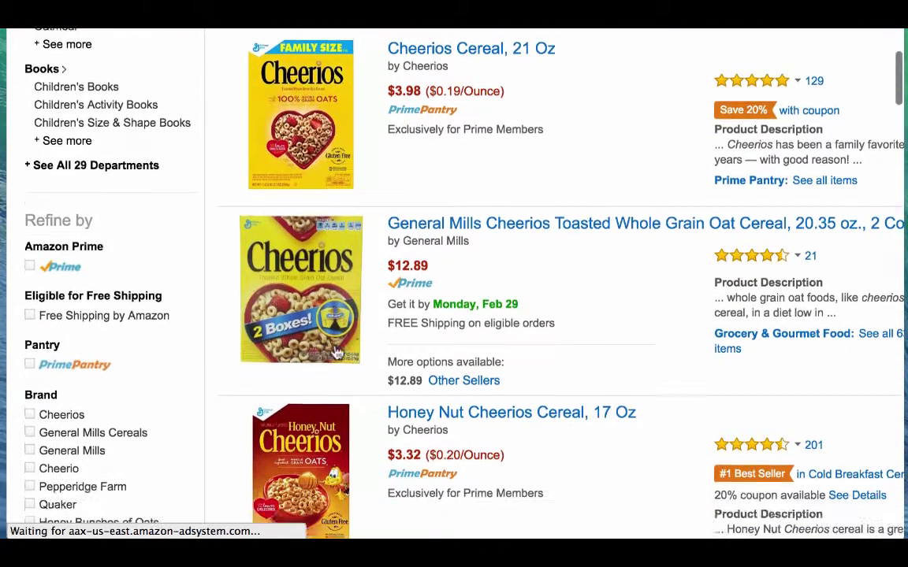
{"action": "left_click", "coordinate": [441, 165]}
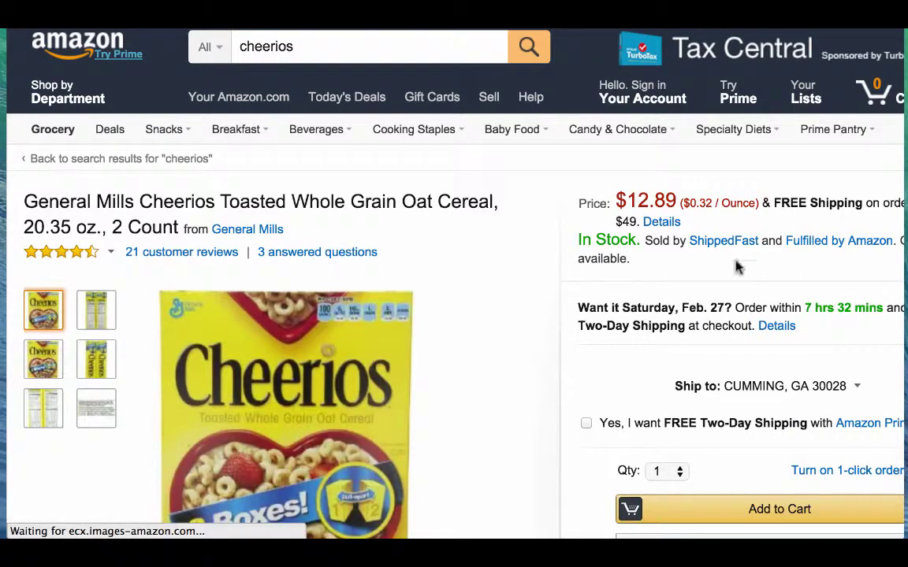
{"action": "scroll", "coordinate": [772, 252], "scroll_direction": "right", "scroll_amount": 2}
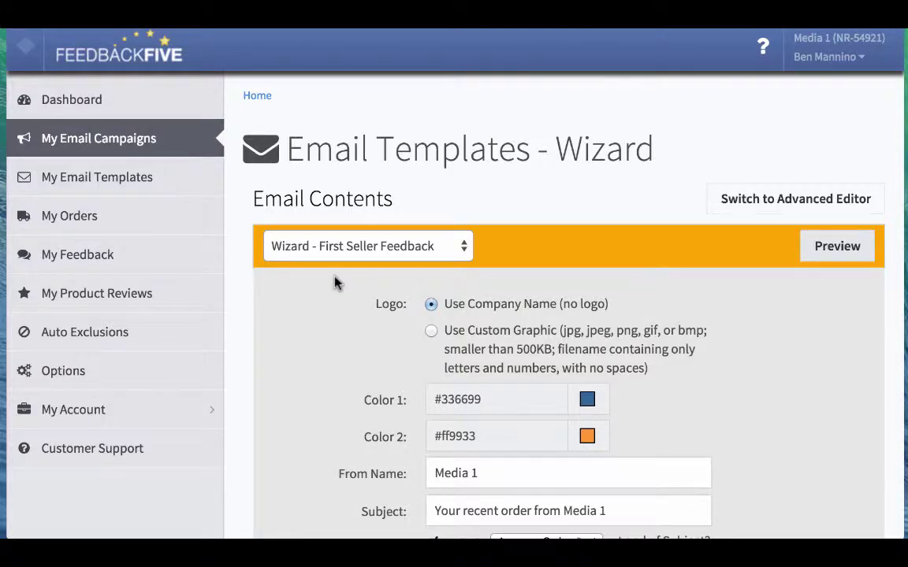
Step: Switch back to FeedbackFive and review the First Seller Feedback template's logo, color, sender, subject and salutation settings
{"action": "scroll", "coordinate": [317, 318], "scroll_direction": "down", "scroll_amount": 2}
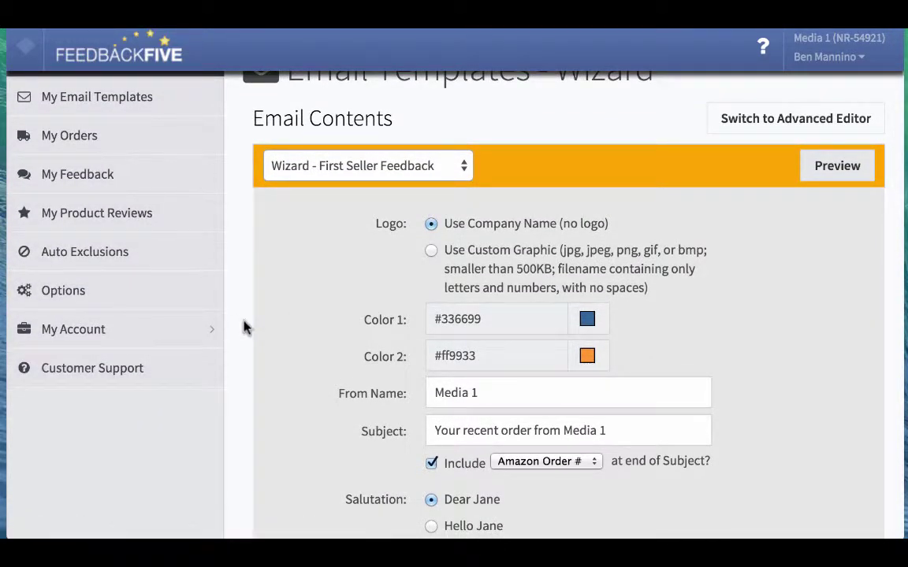
{"action": "scroll", "coordinate": [244, 328], "scroll_direction": "down", "scroll_amount": 2}
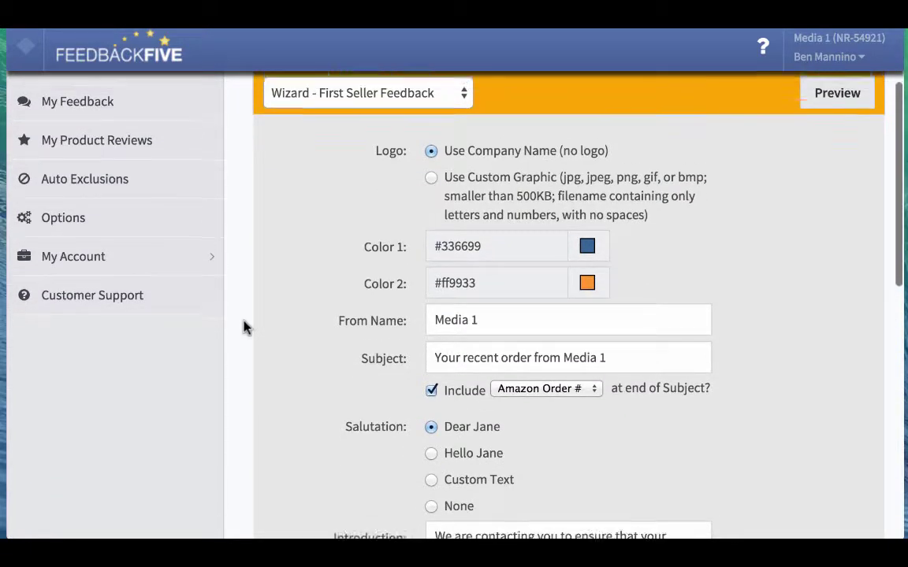